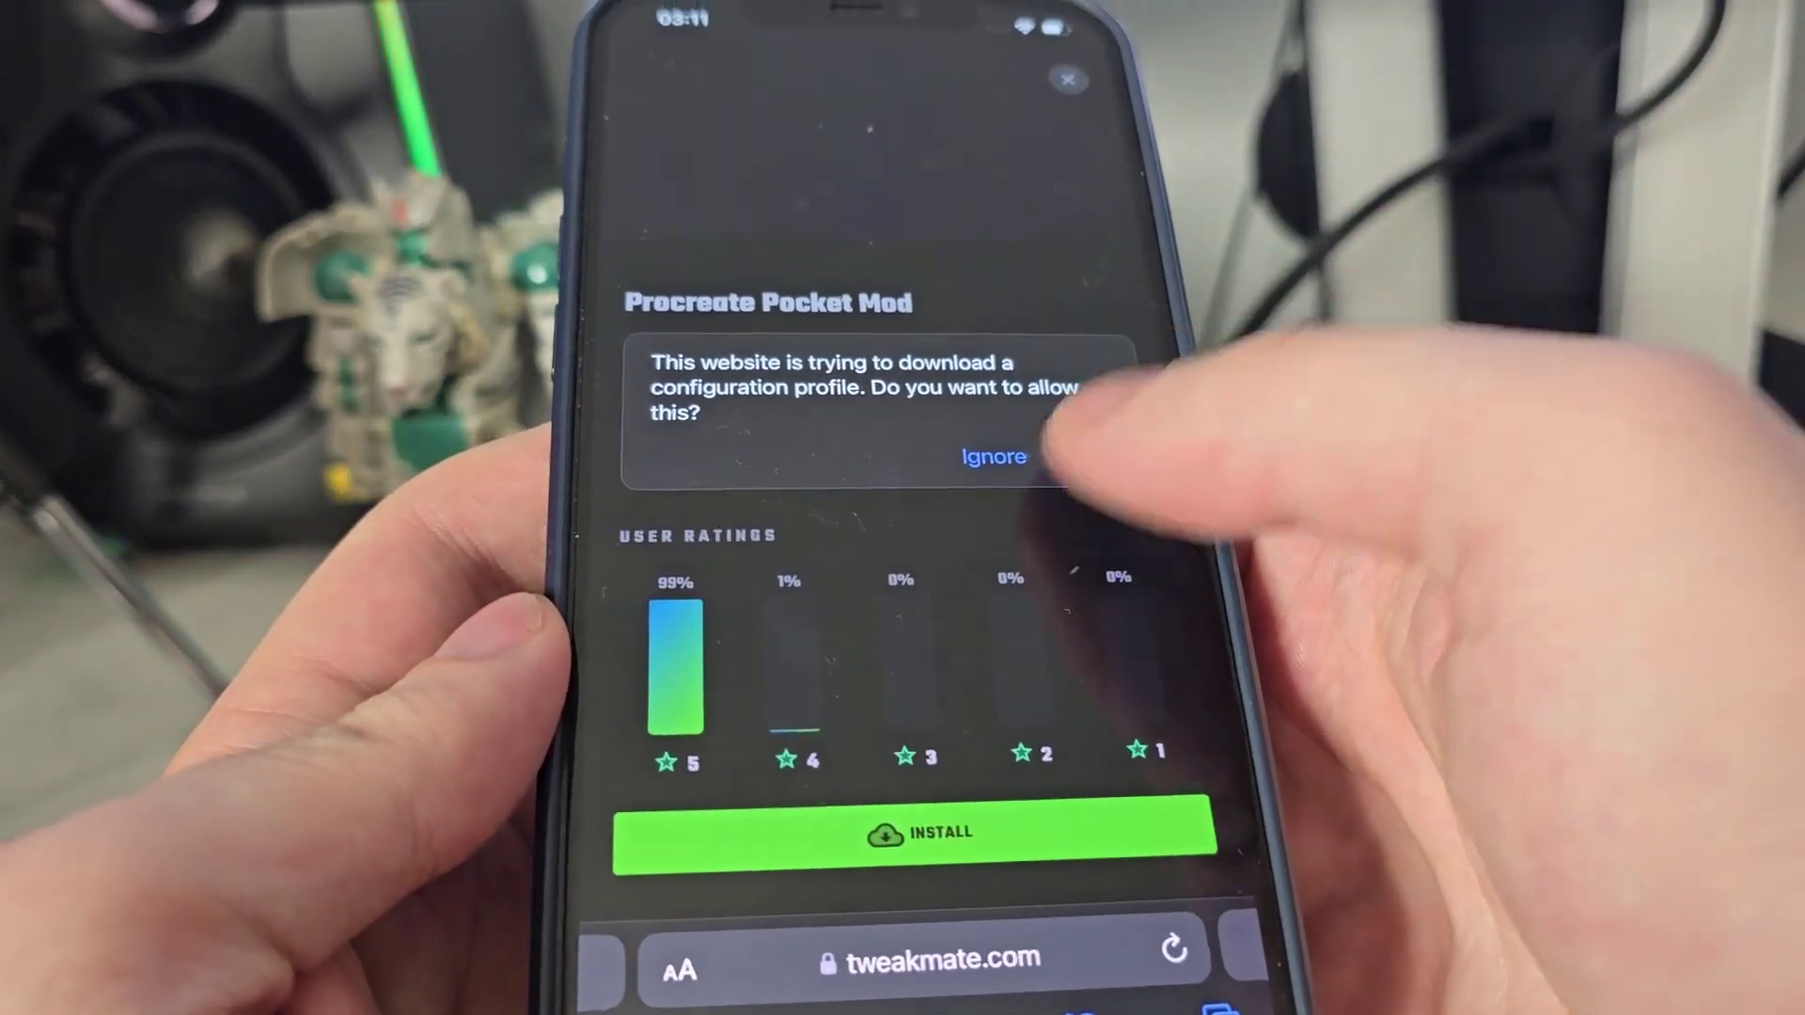
Step: Allow the site to download the Procreate Pocket Mod profile and dismiss the downloaded notice
{"action": "left_click", "coordinate": [1005, 386]}
{"action": "left_click", "coordinate": [904, 527]}
{"action": "left_click_drag", "start_coordinate": [931, 1002], "coordinate": [931, 635]}
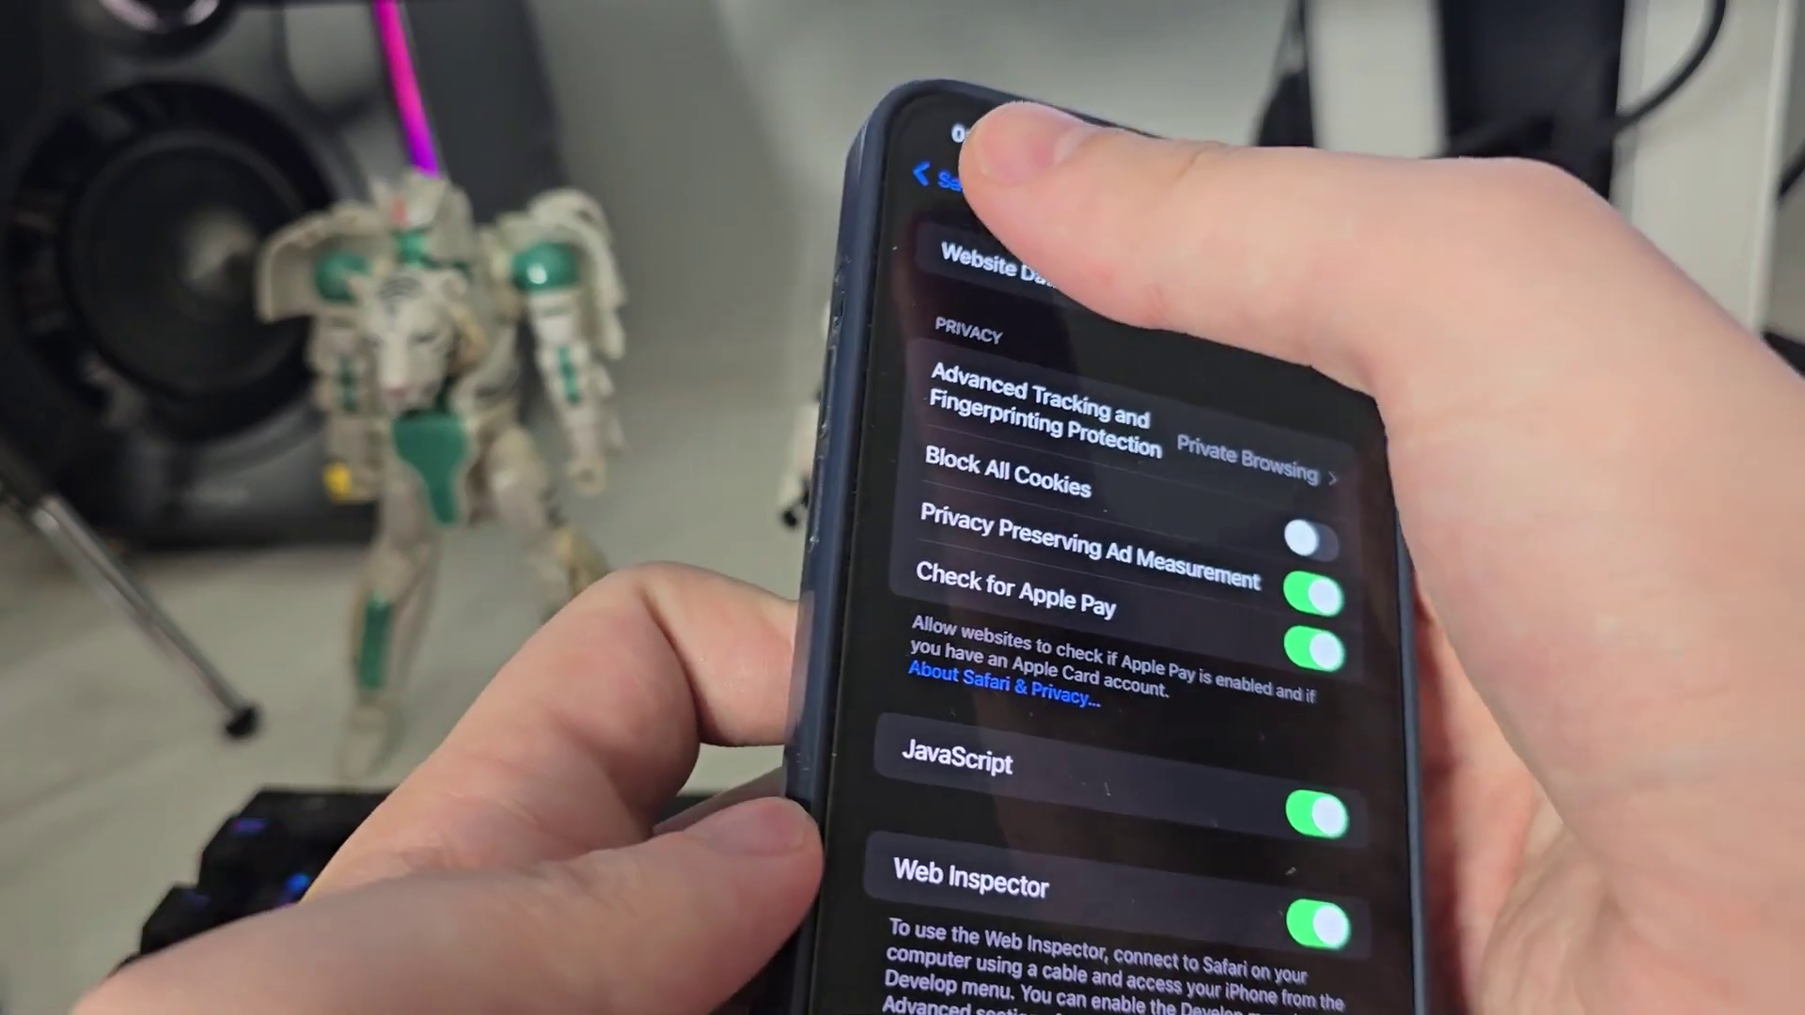
Step: Open the downloaded profile under Settings > General > VPN & Device Management
{"action": "left_click", "coordinate": [943, 169]}
{"action": "left_click", "coordinate": [943, 170]}
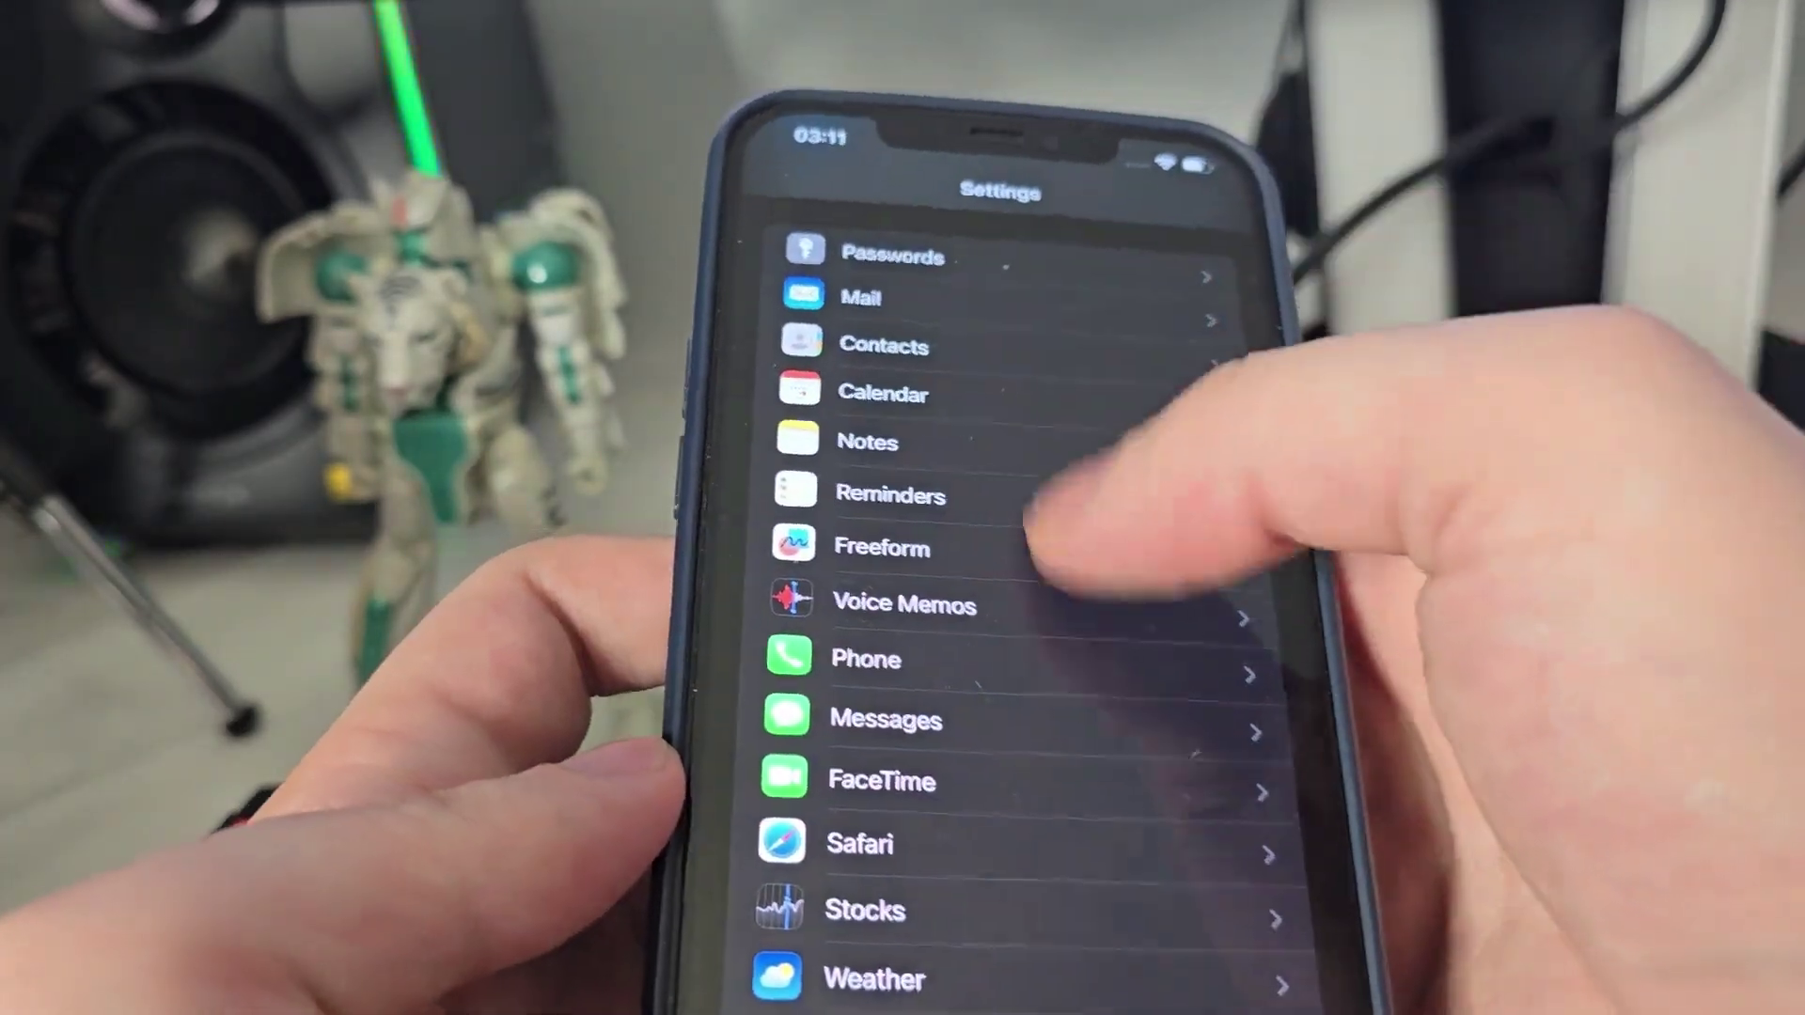
{"action": "scroll", "coordinate": [987, 493], "scroll_direction": "up", "scroll_amount": 5}
{"action": "scroll", "coordinate": [987, 493], "scroll_direction": "up", "scroll_amount": 3}
{"action": "left_click", "coordinate": [917, 428]}
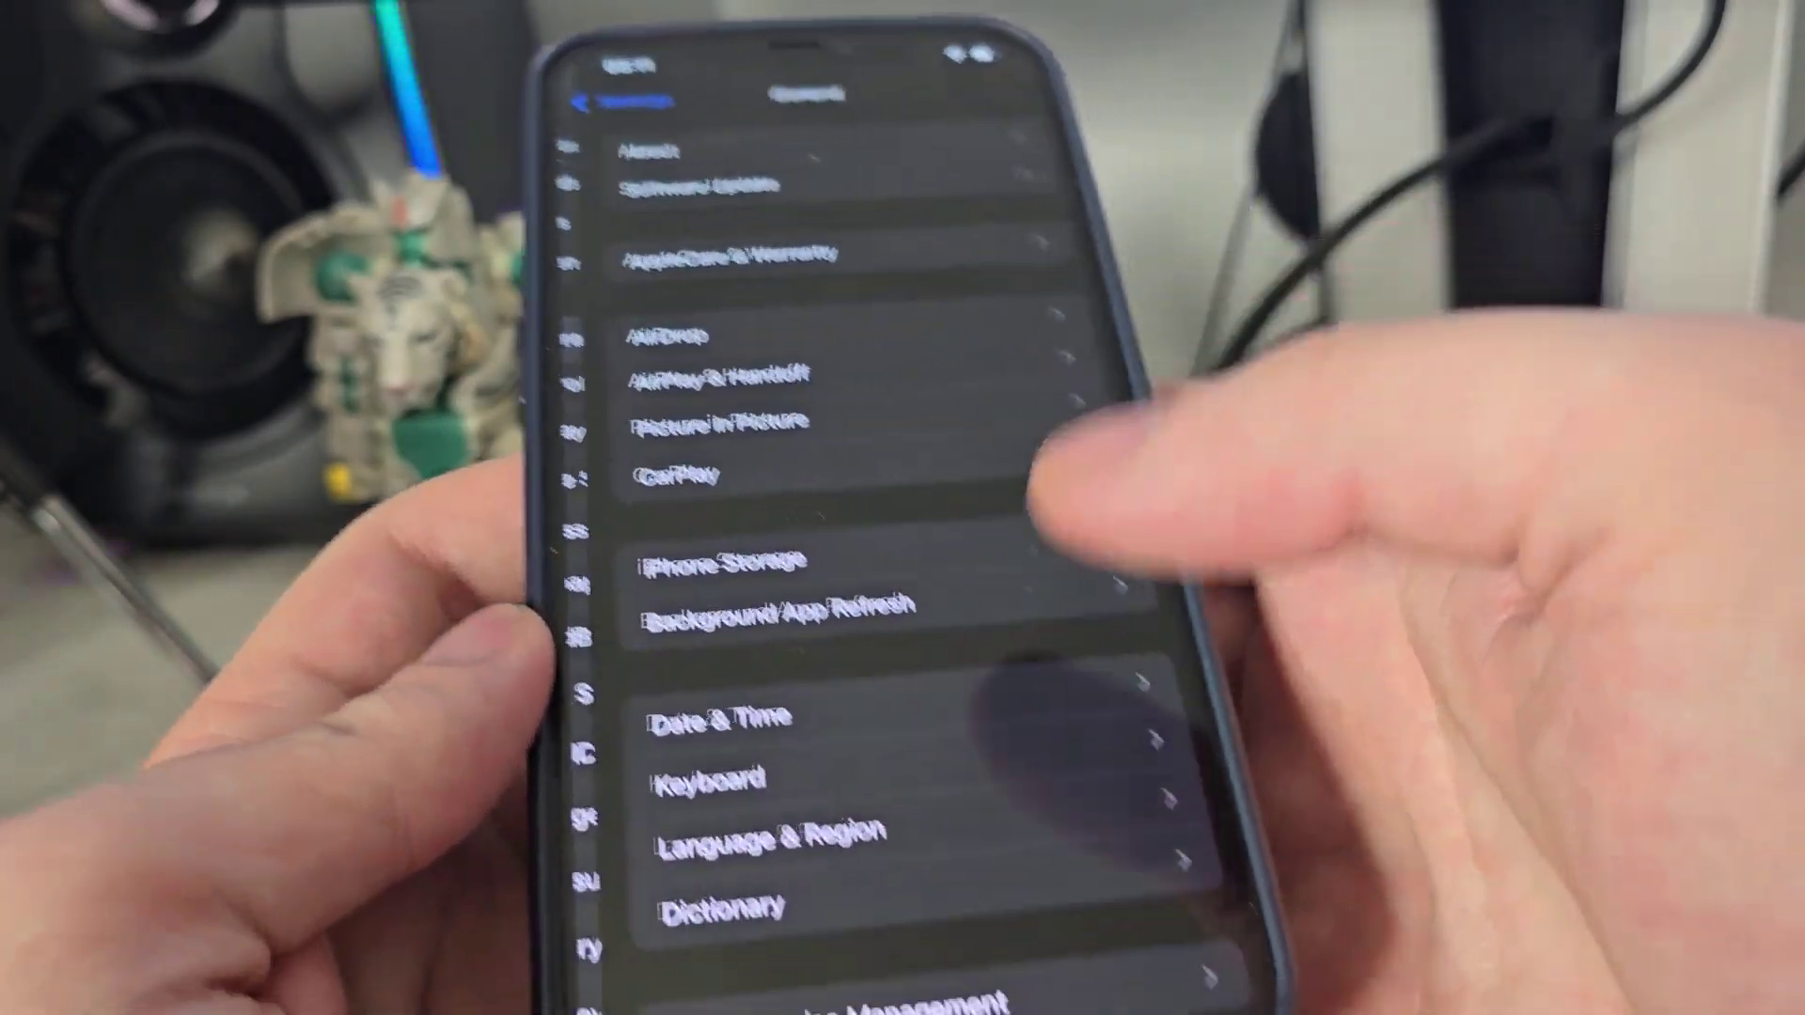
{"action": "scroll", "coordinate": [847, 565], "scroll_direction": "down", "scroll_amount": 3}
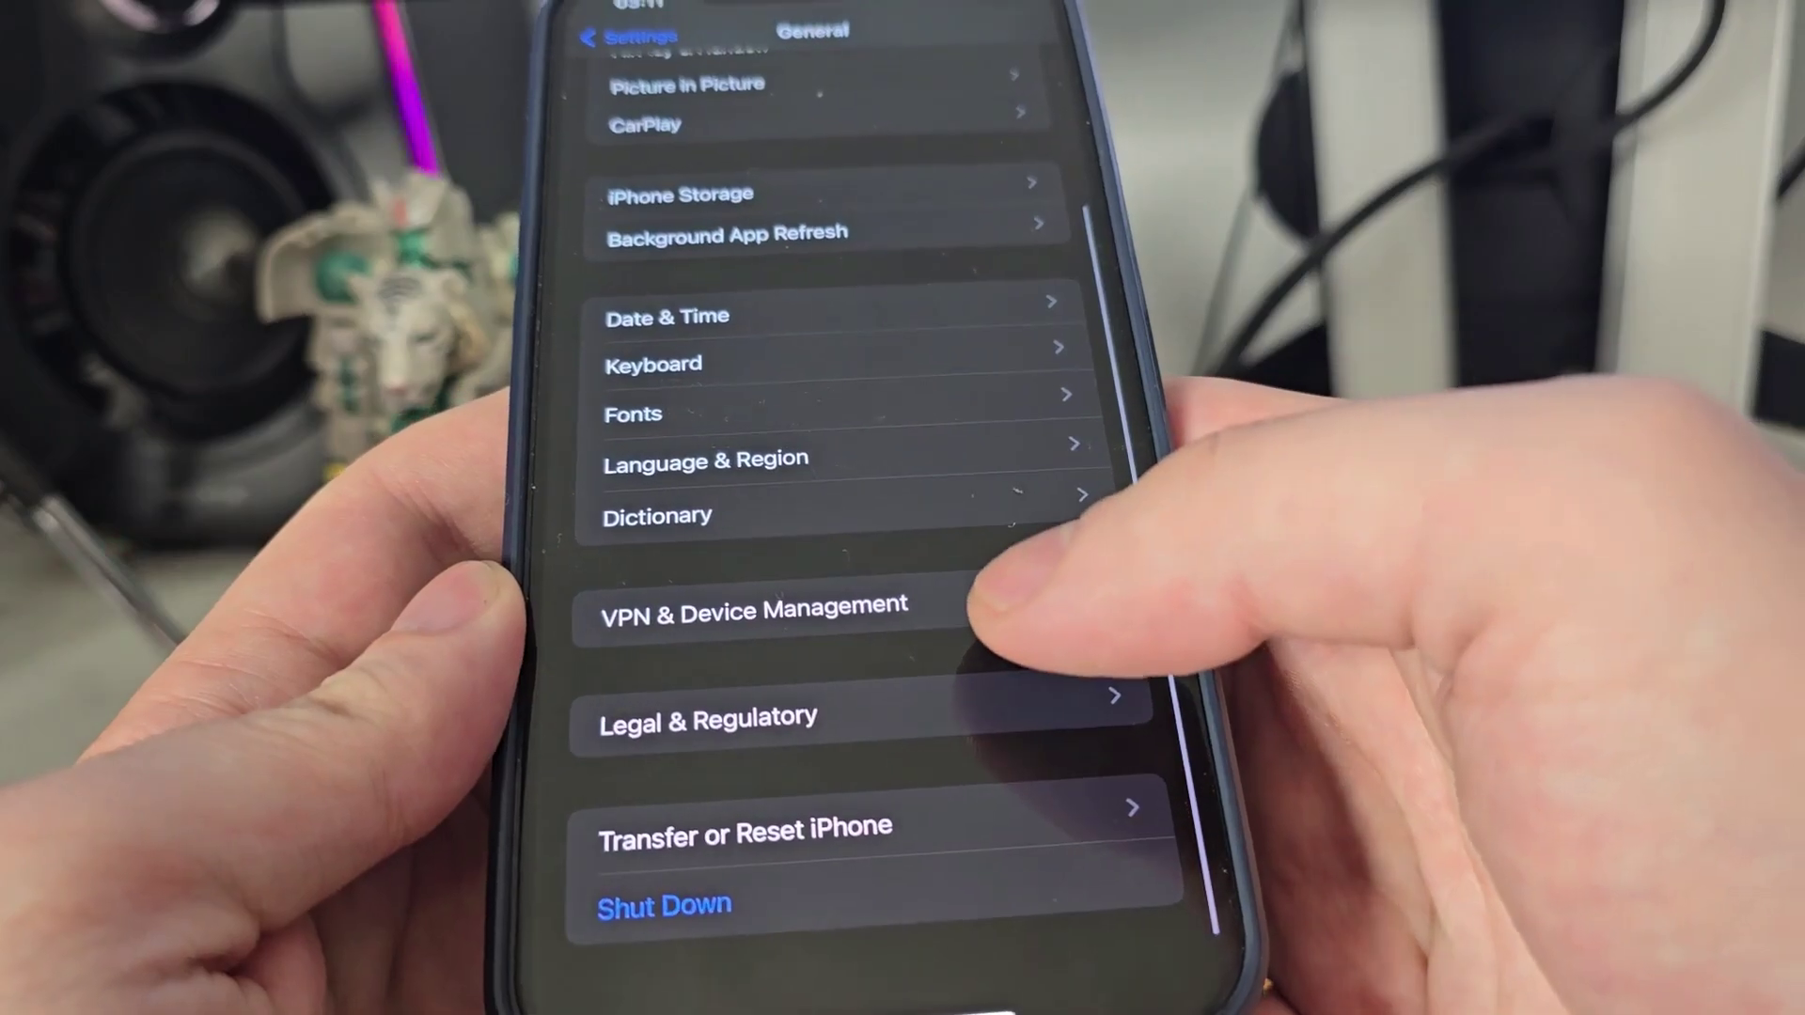
{"action": "left_click", "coordinate": [847, 605]}
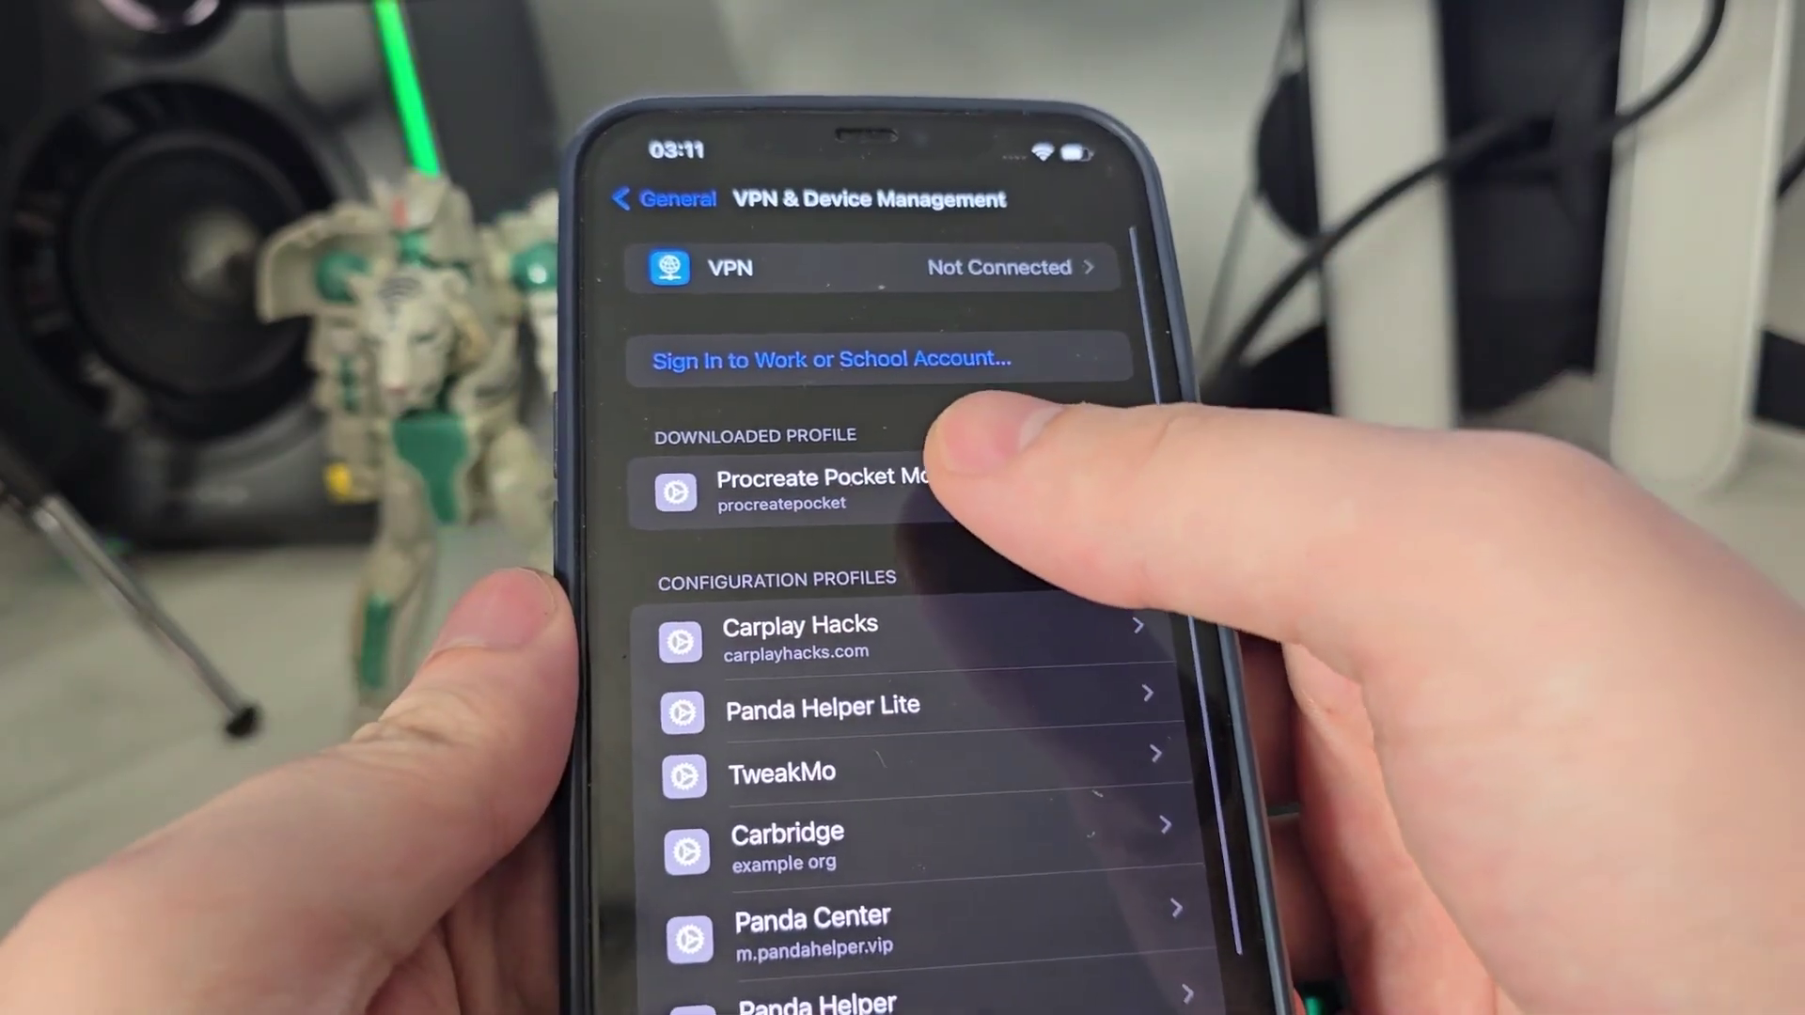
{"action": "left_click", "coordinate": [848, 297]}
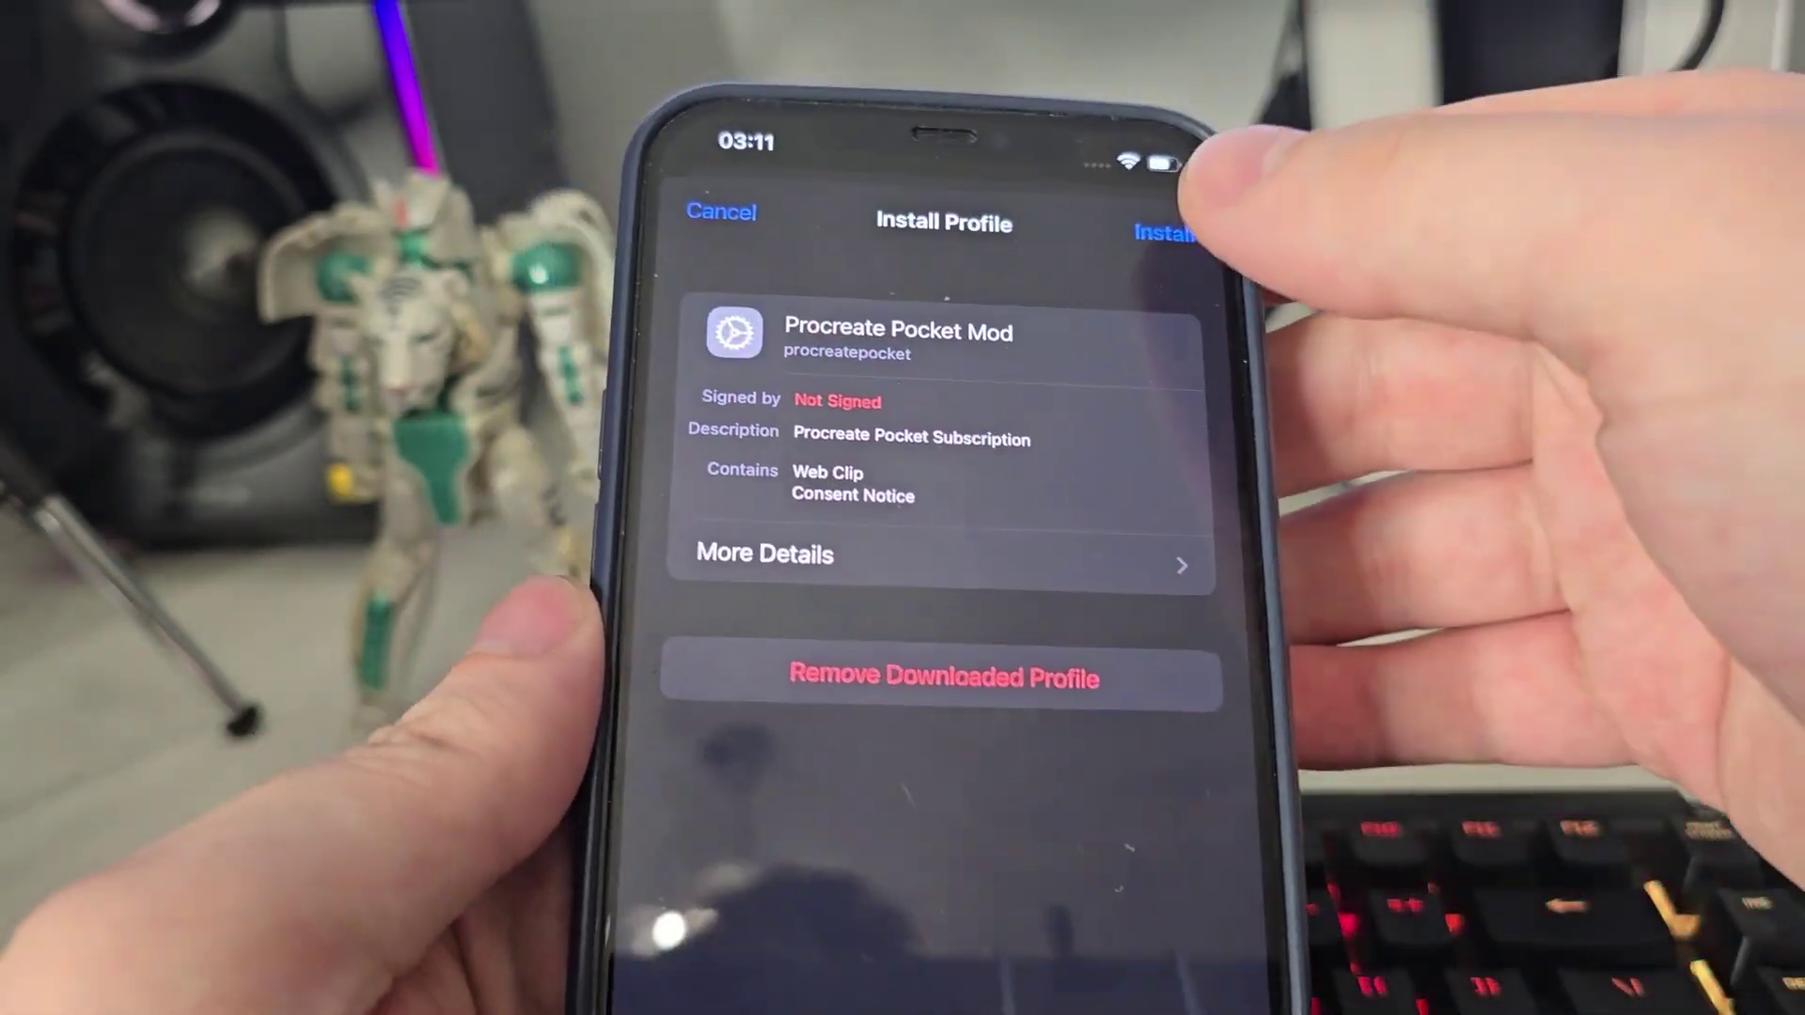
Step: Install the unsigned Procreate Pocket Mod profile, accepting the consent message and unsigned warning
{"action": "left_click", "coordinate": [1044, 421]}
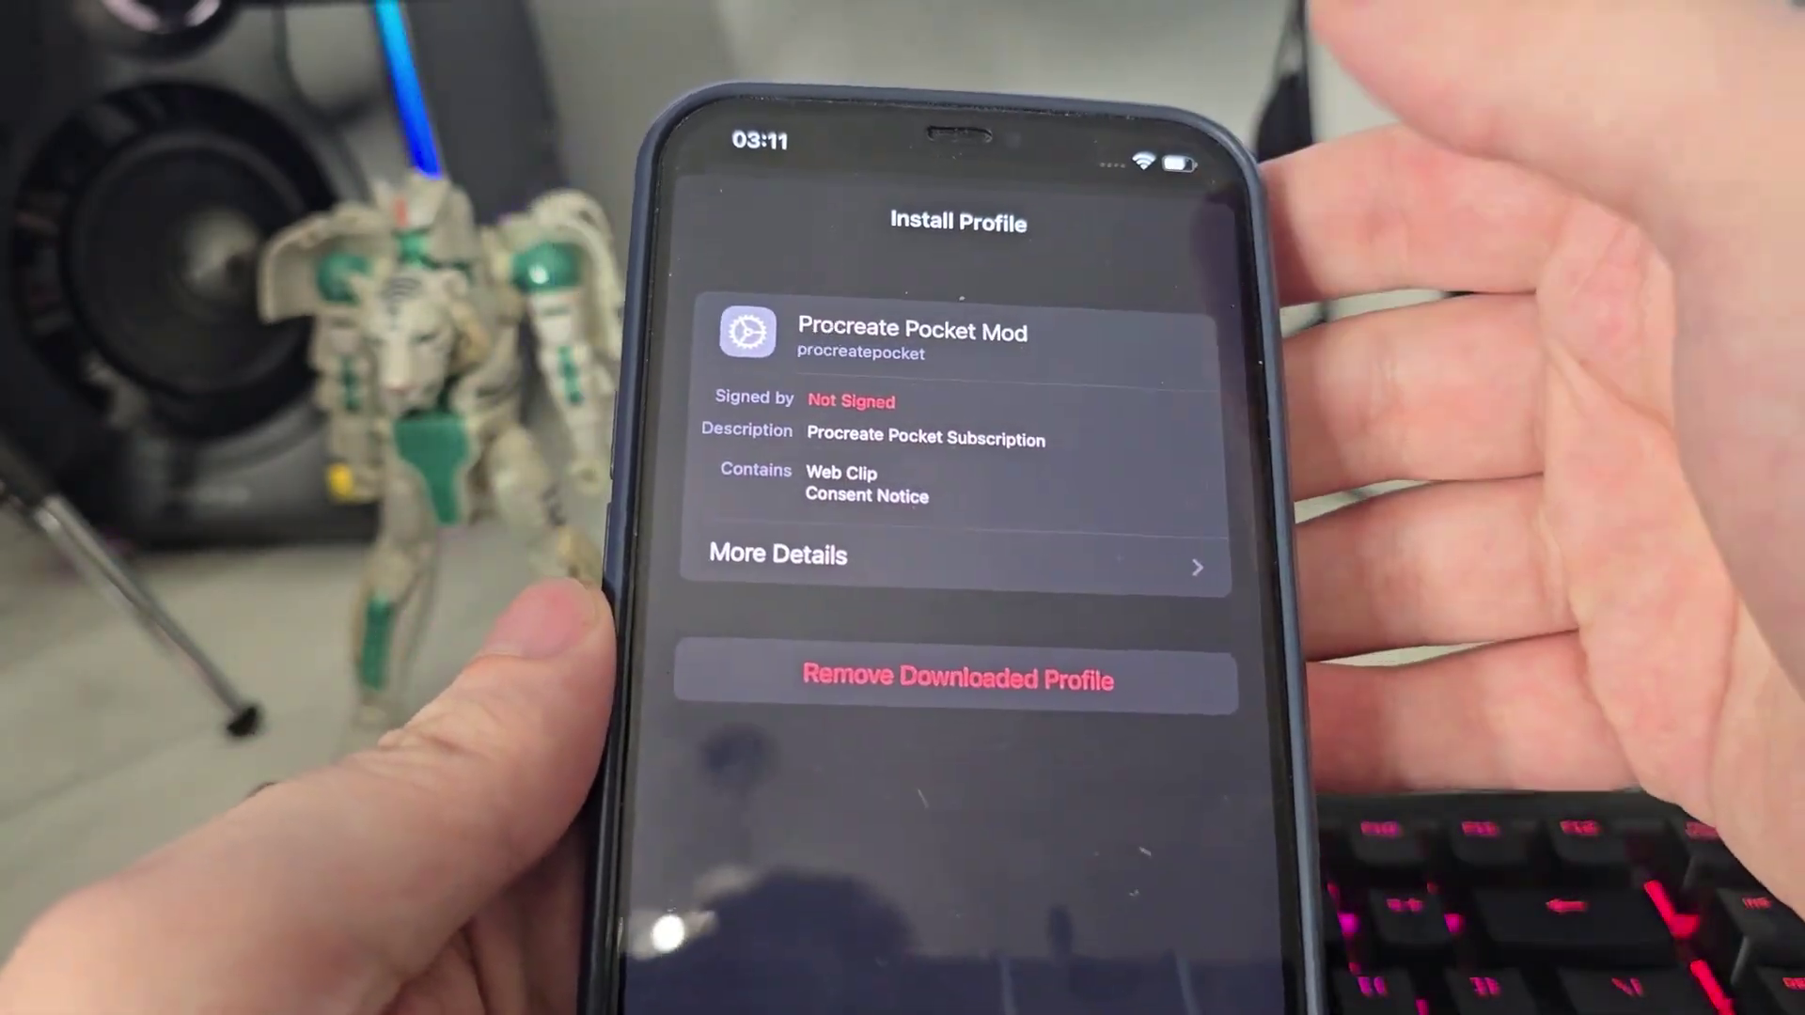
{"action": "type", "text": "0000"}
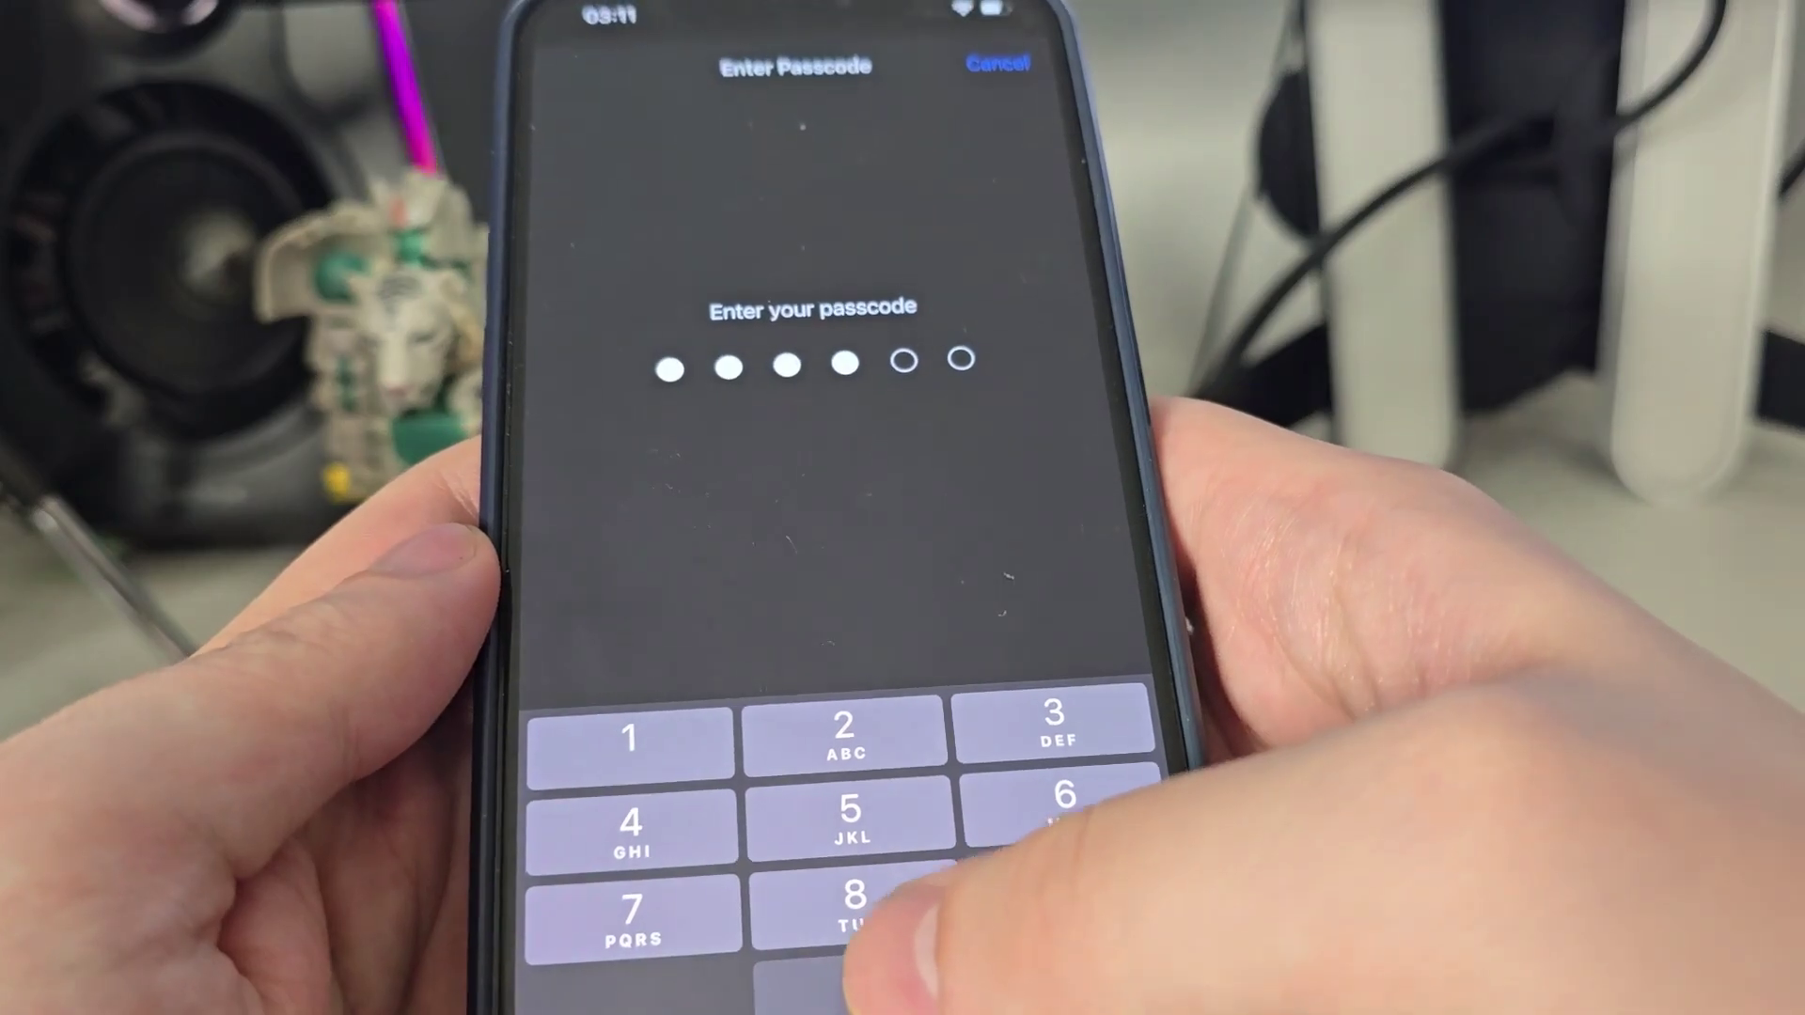
{"action": "type", "text": "00"}
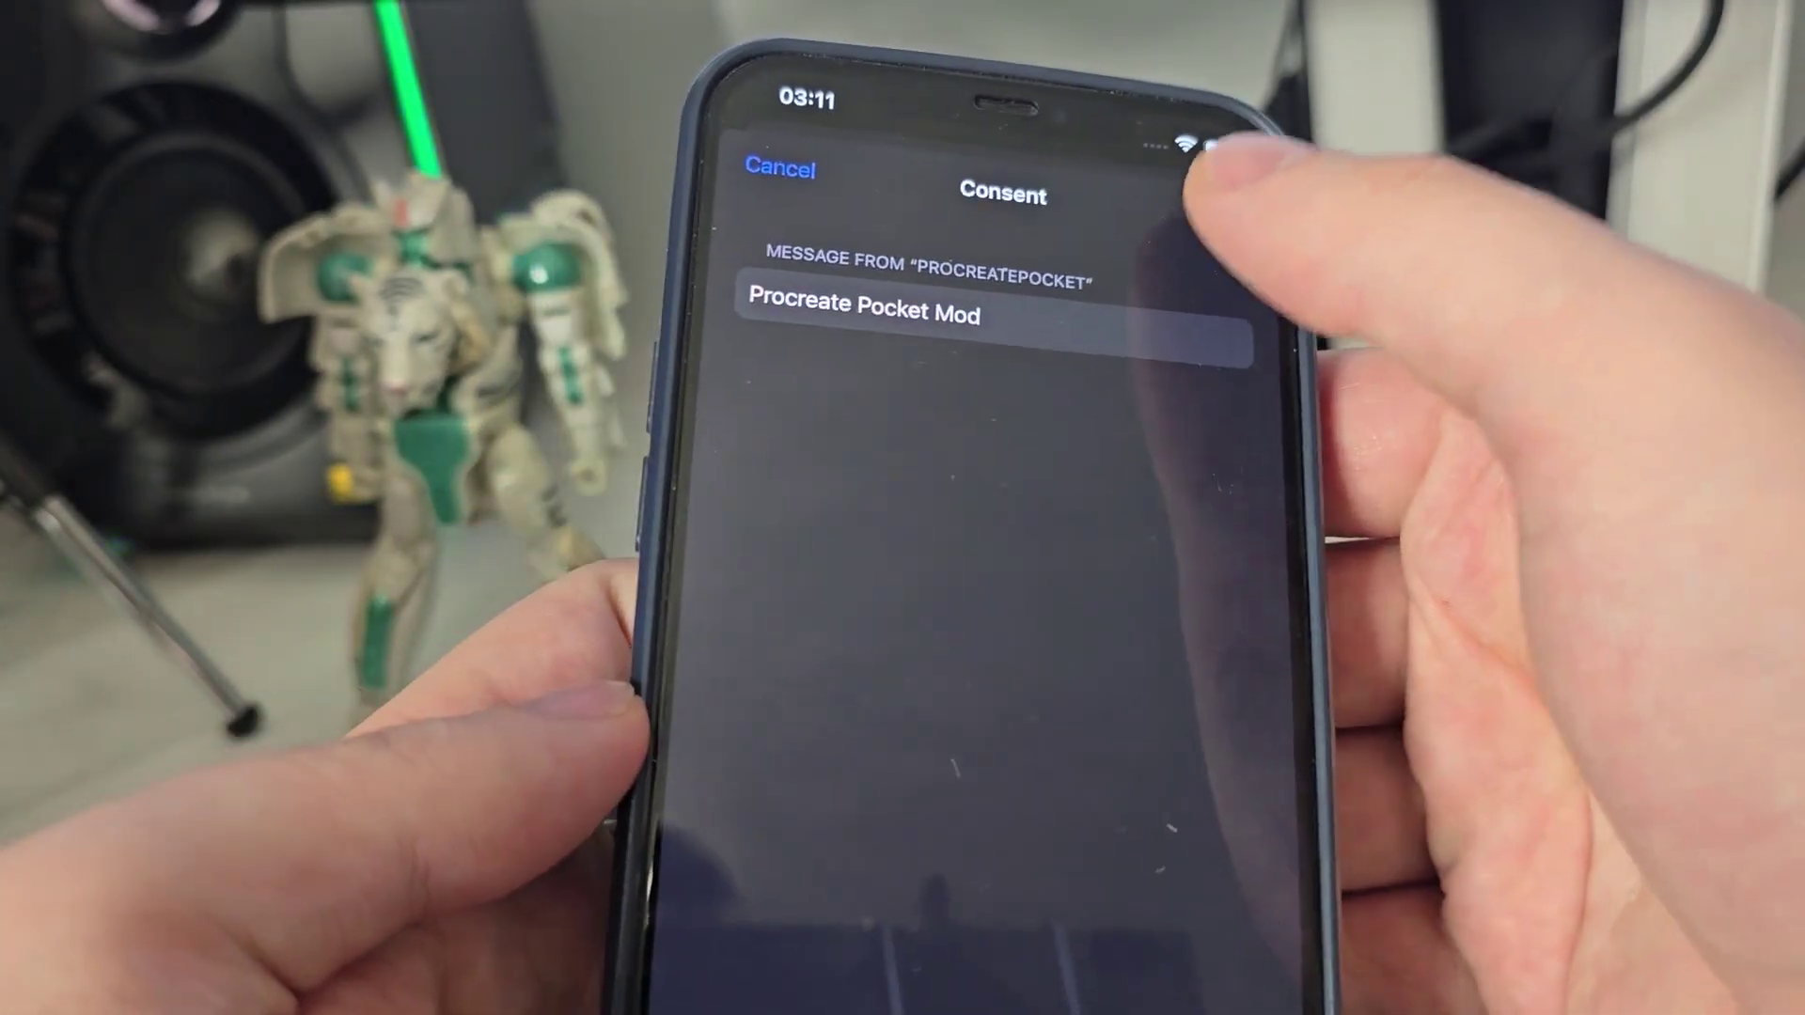
{"action": "left_click", "coordinate": [1188, 141]}
{"action": "left_click", "coordinate": [1174, 181]}
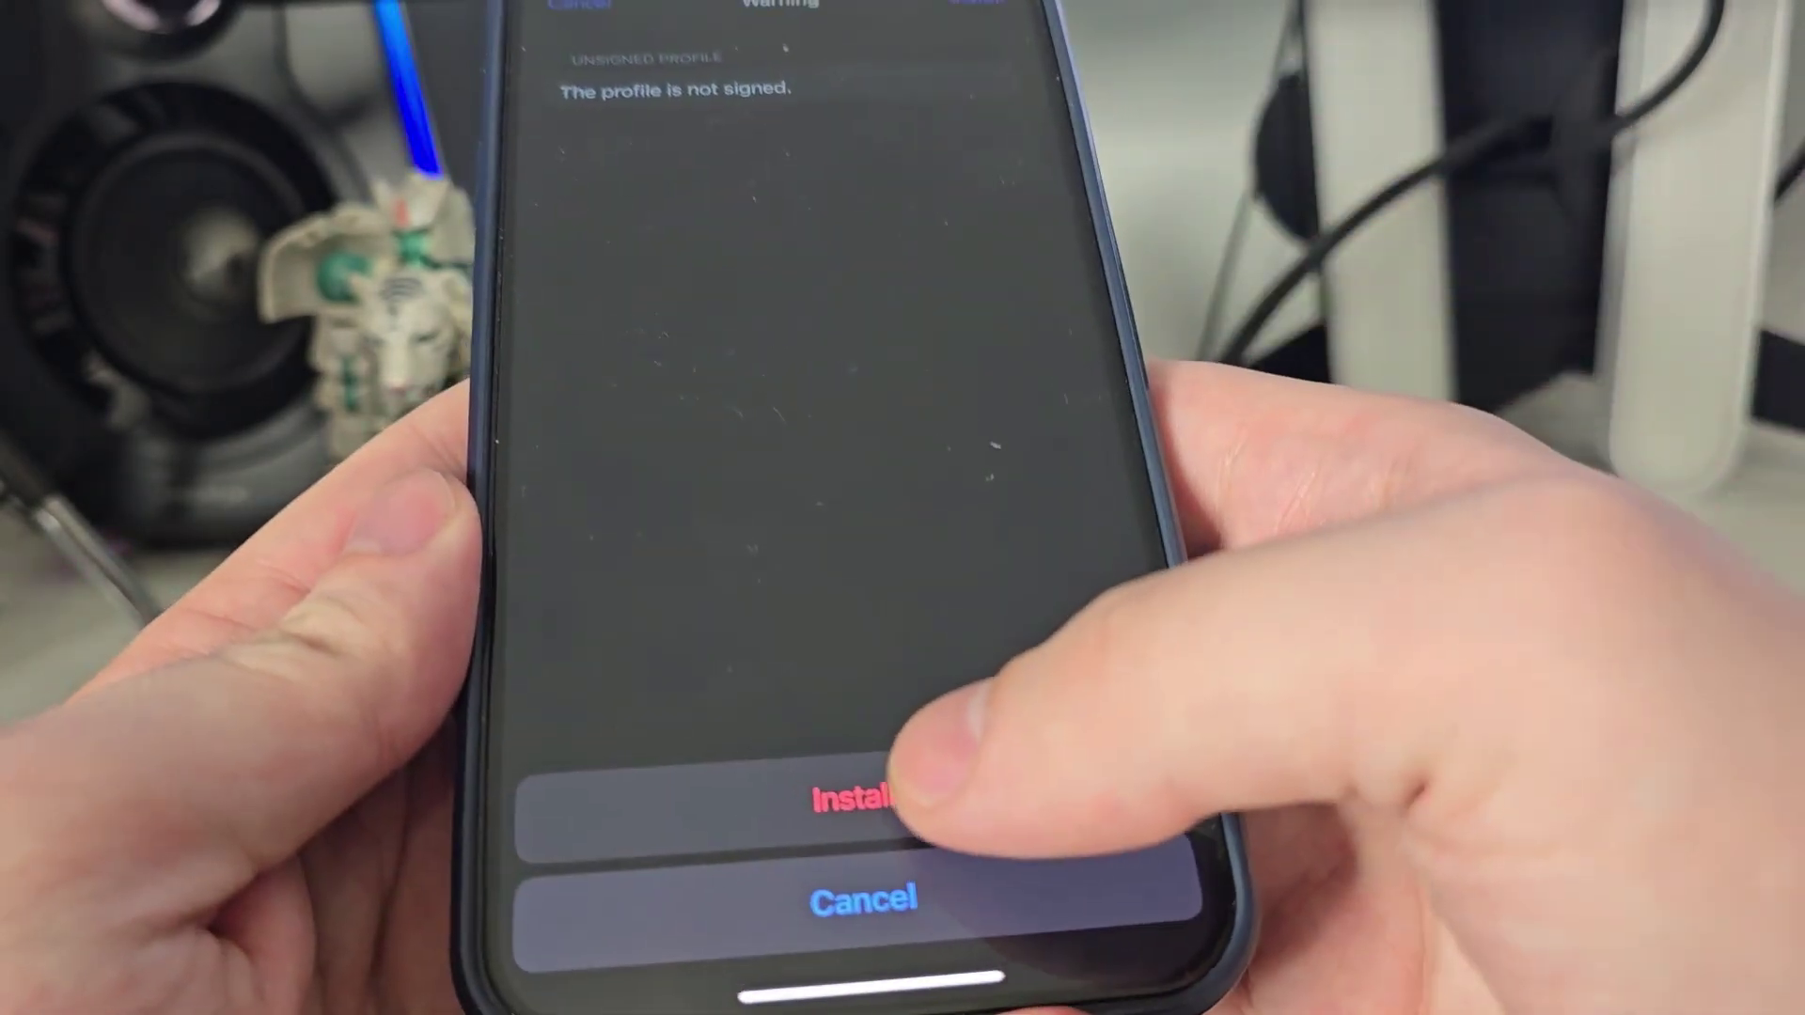
{"action": "left_click", "coordinate": [859, 794]}
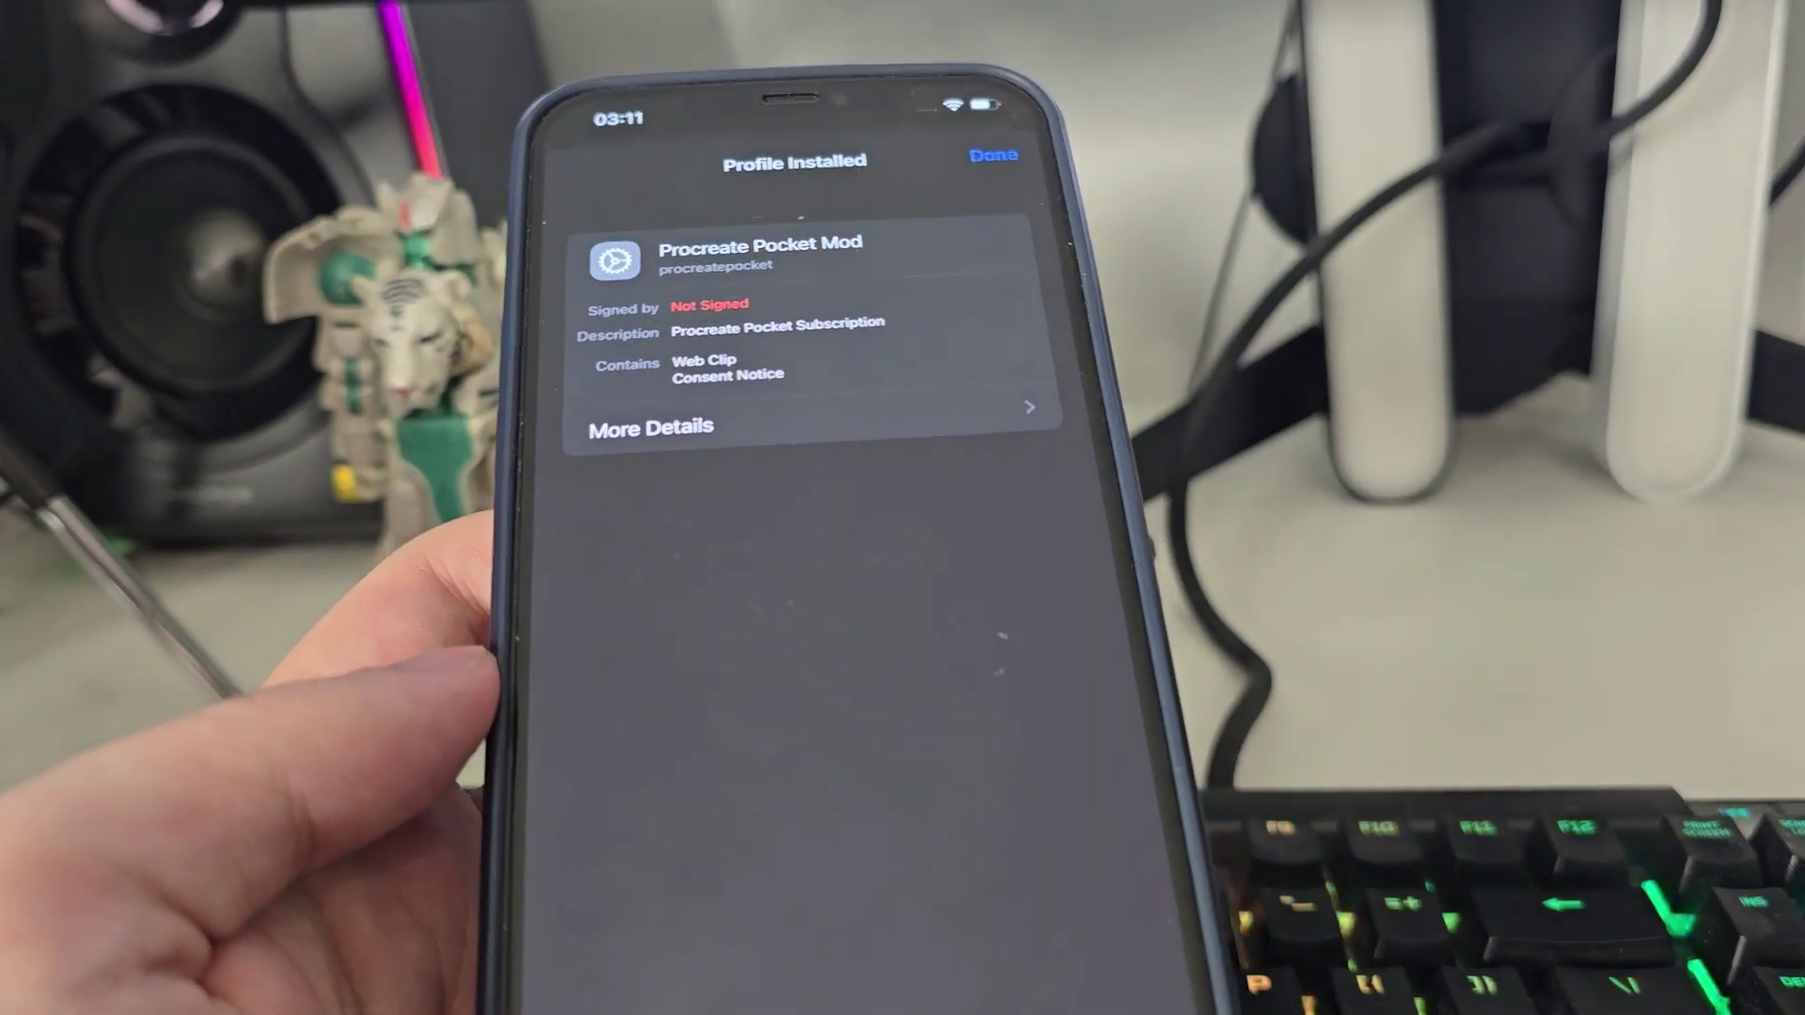